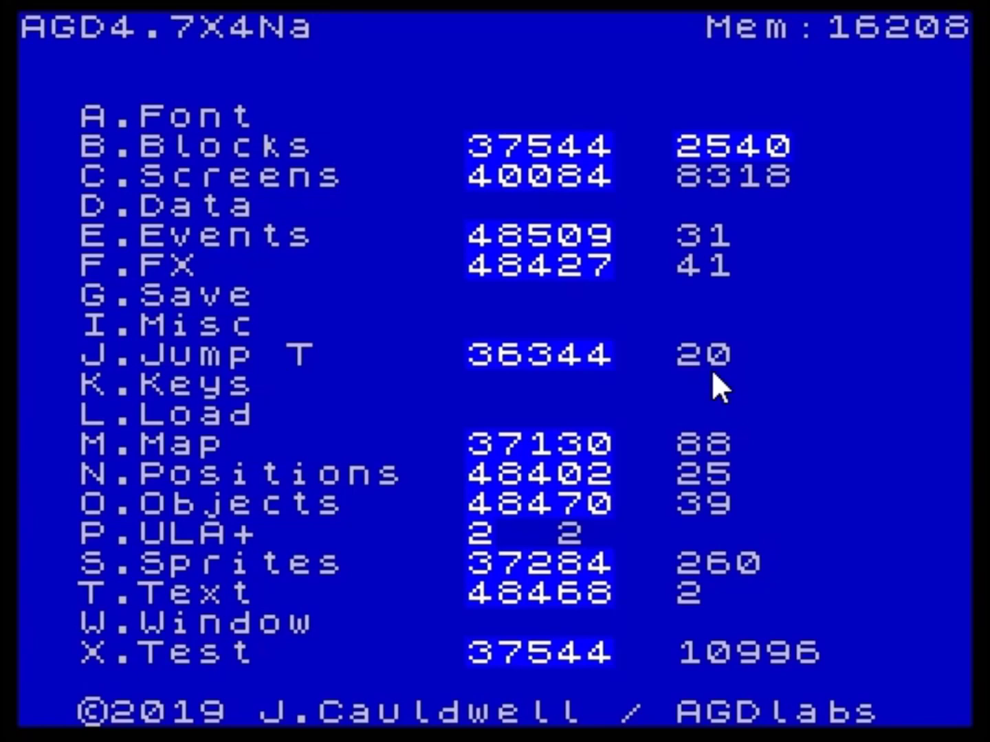
Open the Font editor from the AGD main menu with the A key
{"action": "key", "text": "a"}
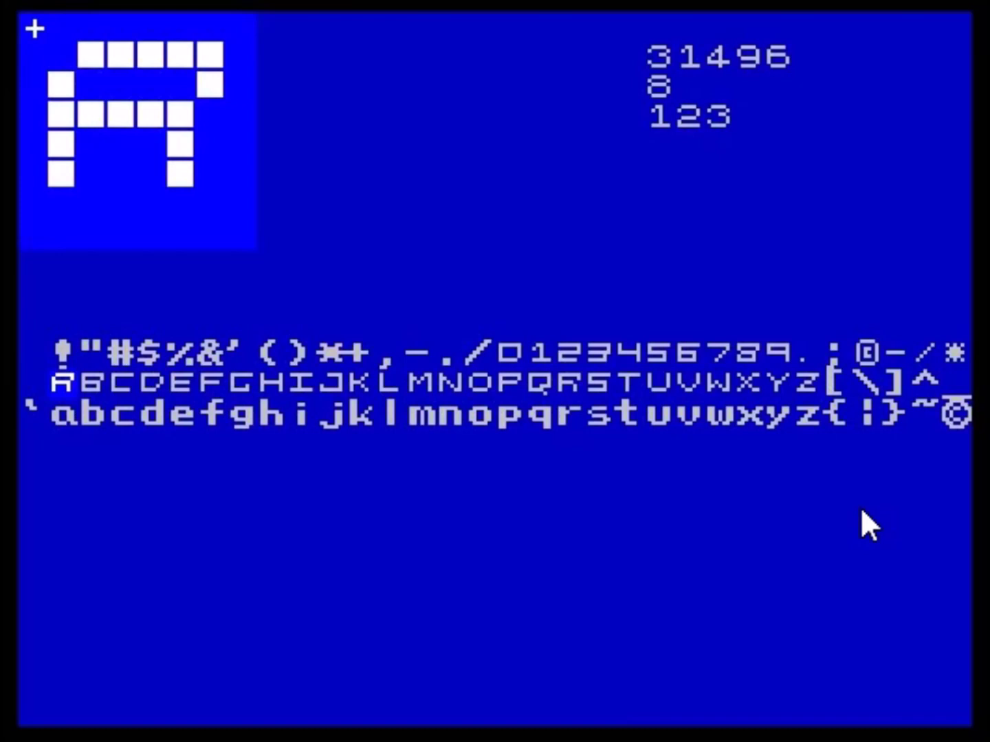
Browse the character set: capitals A to K, the punctuation, the blank first character, lowercase f and g
{"action": "key", "text": "Right"}
{"action": "key", "text": "Right"}
{"action": "key", "text": "Right"}
{"action": "key", "text": "Right"}
{"action": "key", "text": "Right"}
{"action": "key", "text": "Right"}
{"action": "key", "text": "Right"}
{"action": "key", "text": "Right"}
{"action": "key", "text": "Right"}
{"action": "key", "text": "Right"}
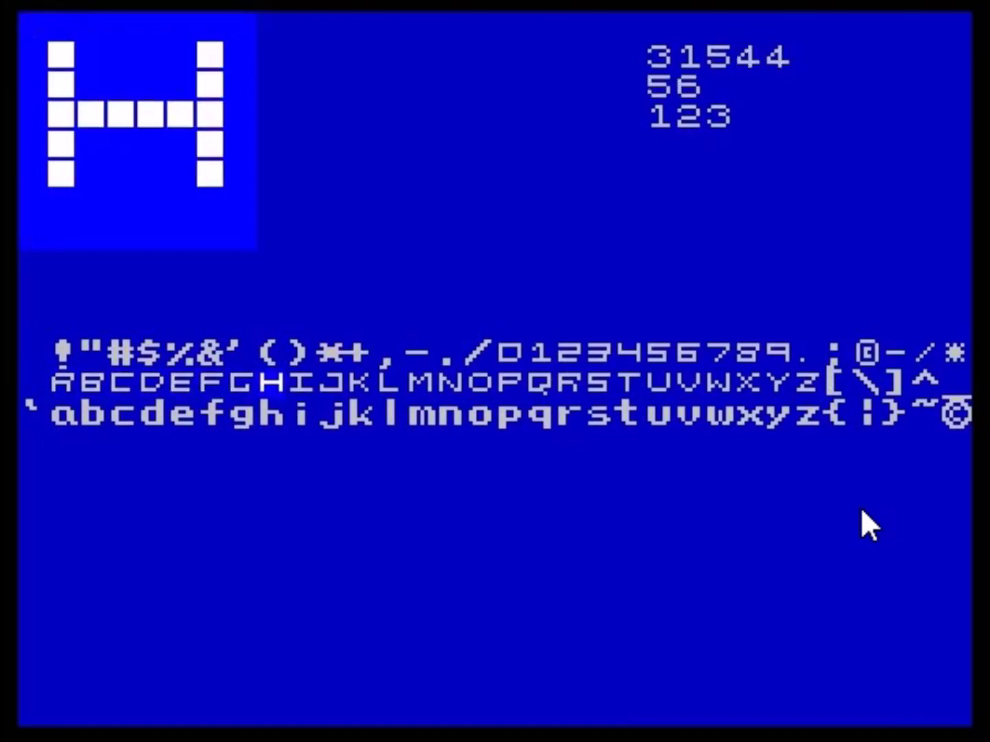
{"action": "key", "text": "Right"}
{"action": "key", "text": "Right"}
{"action": "key", "text": "Right"}
{"action": "key", "text": "Up"}
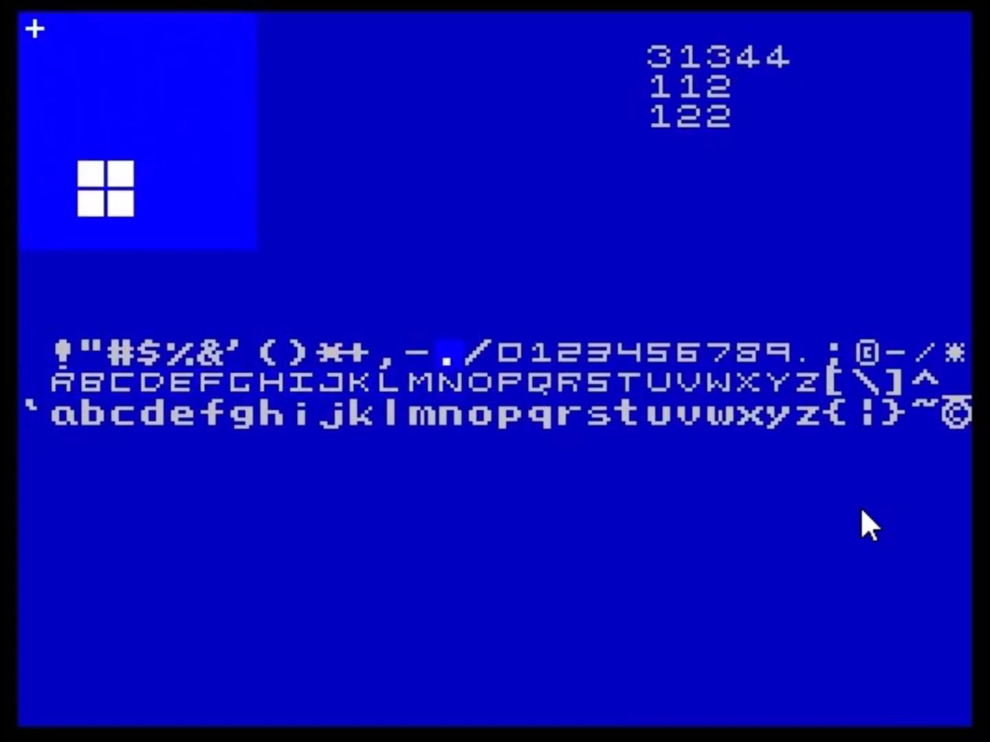
{"action": "key", "text": "Left"}
{"action": "key", "text": "Left"}
{"action": "key", "text": "Left"}
{"action": "key", "text": "Left"}
{"action": "key", "text": "Left"}
{"action": "key", "text": "Left"}
{"action": "key", "text": "Left"}
{"action": "key", "text": "Left"}
{"action": "key", "text": "Left"}
{"action": "key", "text": "Left"}
{"action": "key", "text": "Left"}
{"action": "key", "text": "Left"}
{"action": "key", "text": "Left"}
{"action": "key", "text": "Left"}
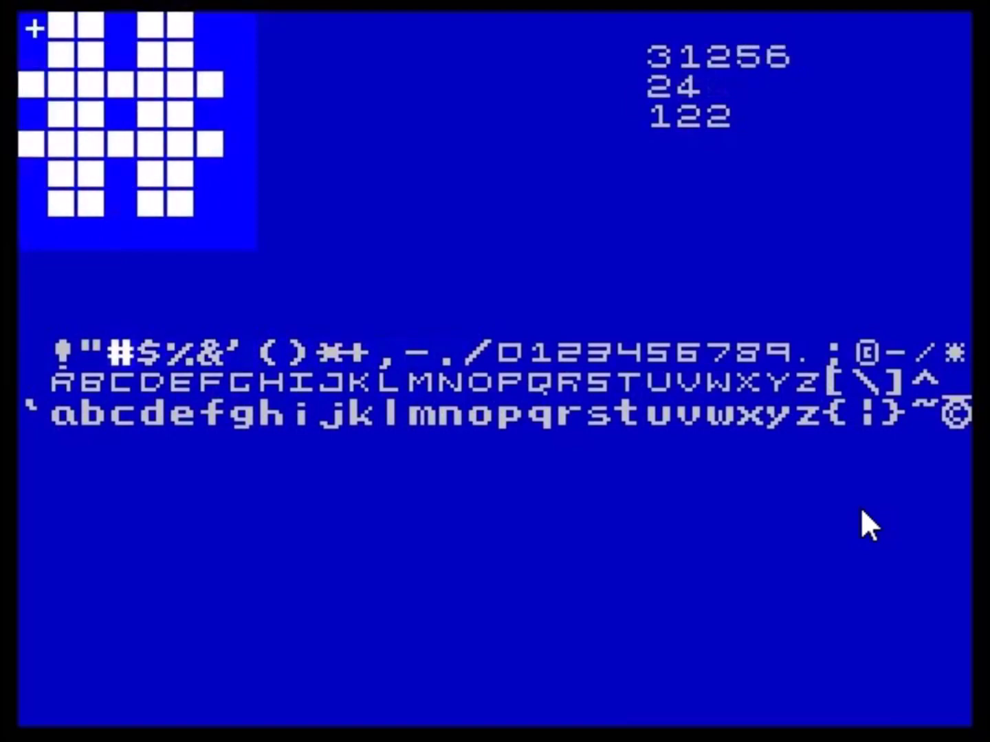
{"action": "key", "text": "Left"}
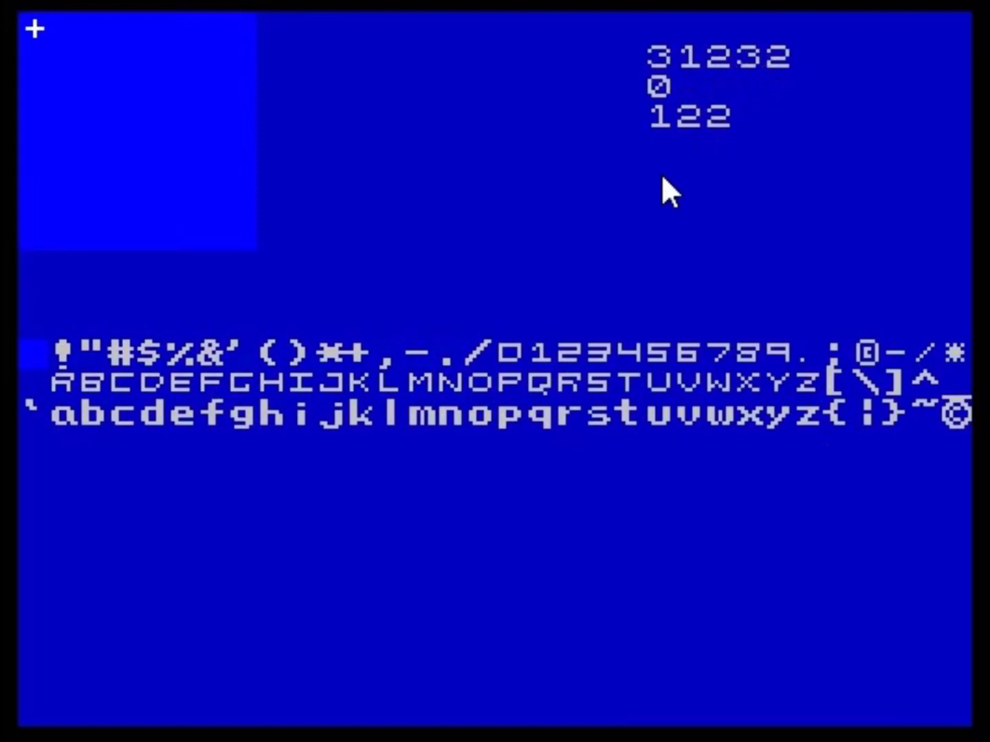
{"action": "key", "text": "f"}
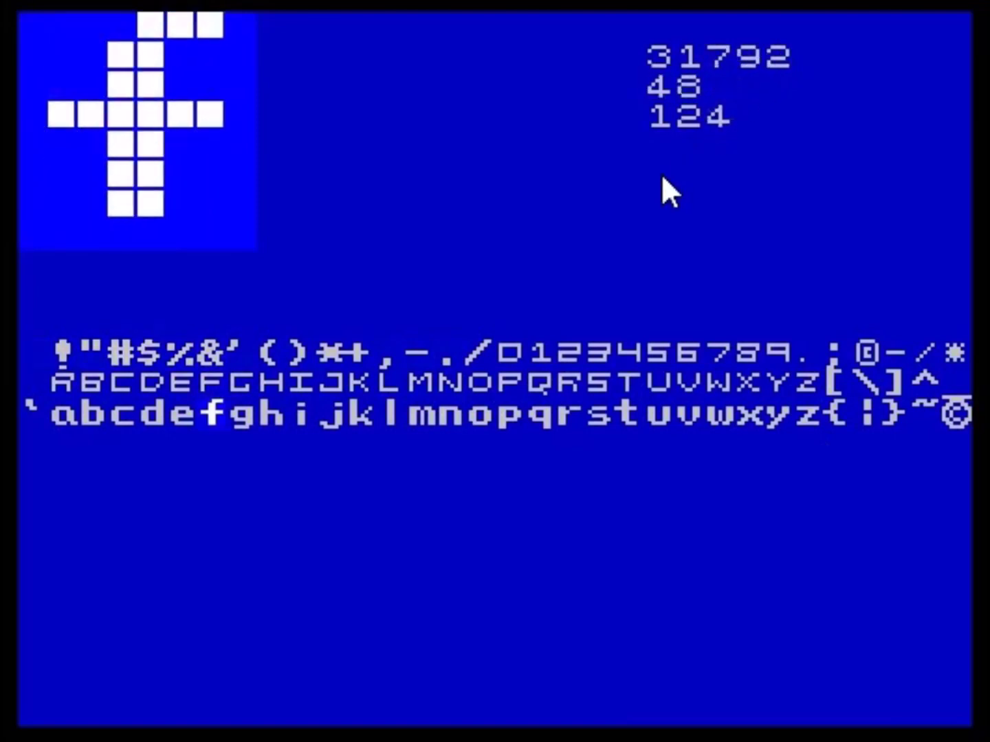
{"action": "key", "text": "g"}
{"action": "key", "text": "apostrophe"}
Move the editing position within the glyph grid, then exit to the main menu and open the Blocks editor
{"action": "key", "text": "Down"}
{"action": "key", "text": "Down"}
{"action": "key", "text": "Down"}
{"action": "key", "text": "Right"}
{"action": "key", "text": "Right"}
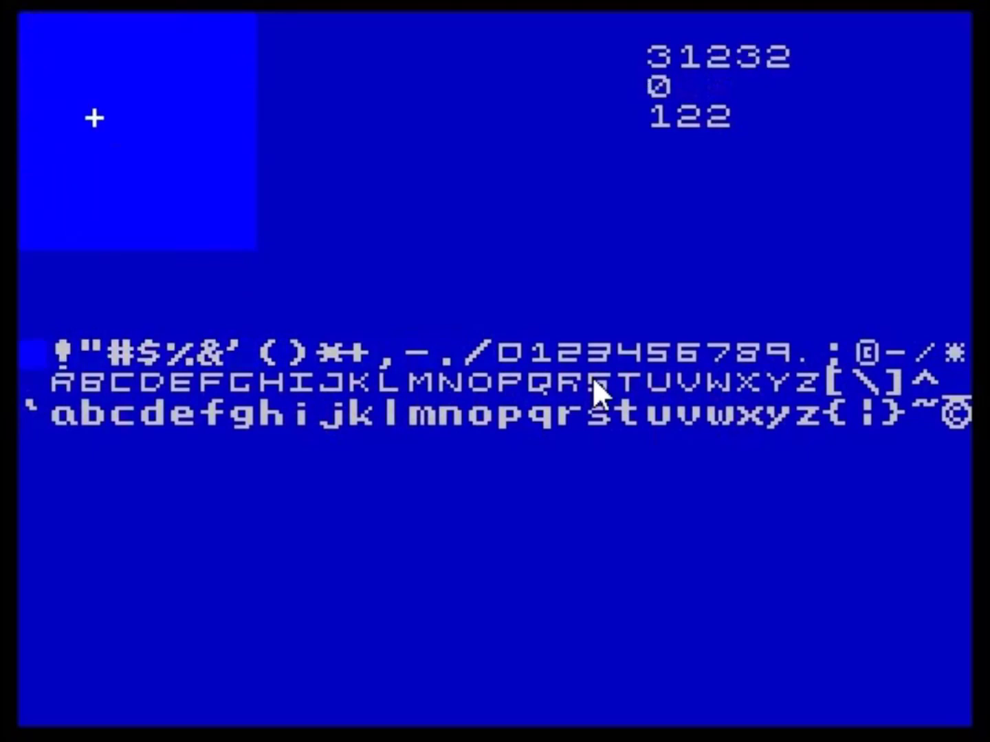
{"action": "key", "text": "x"}
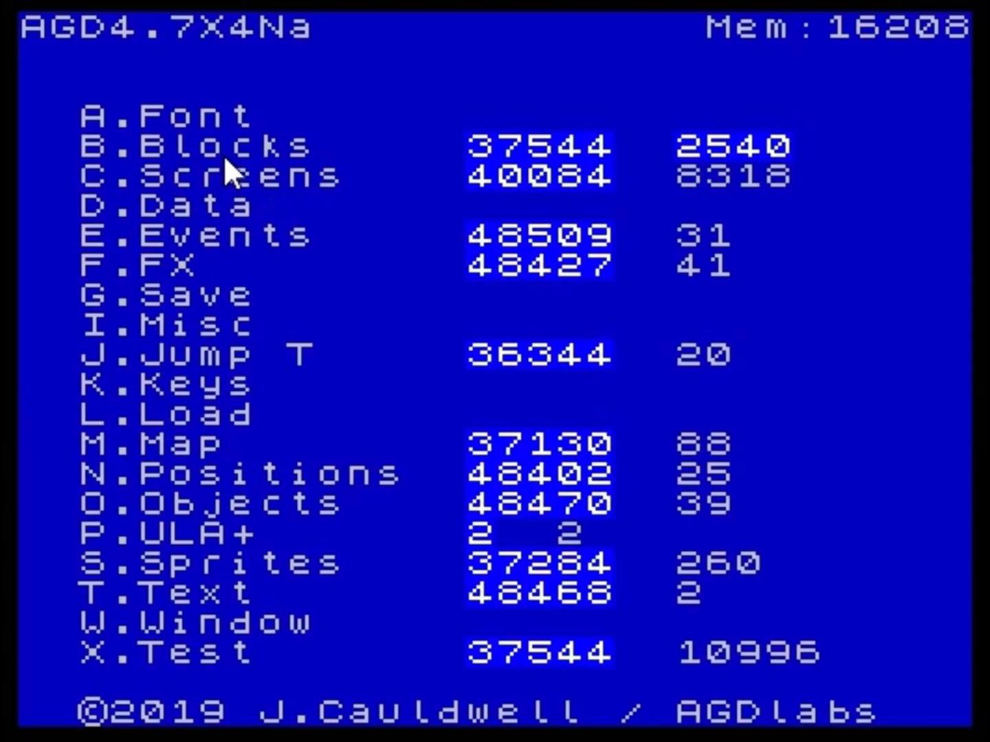
{"action": "key", "text": "b"}
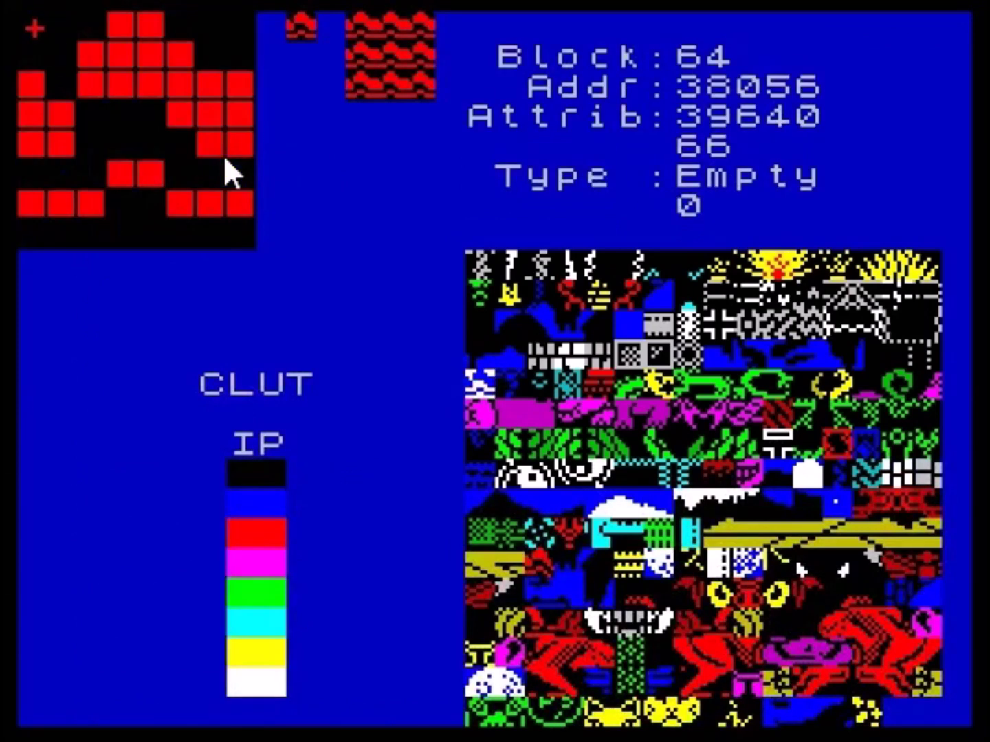